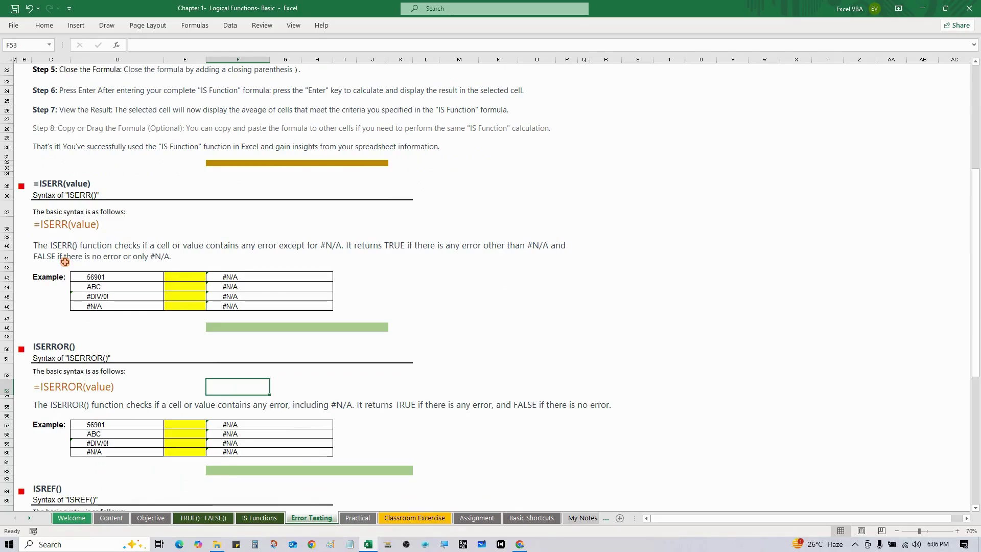
Inspect the contents of the four sample values in D43:D46 of the ISERR example
{"action": "left_click", "coordinate": [107, 276]}
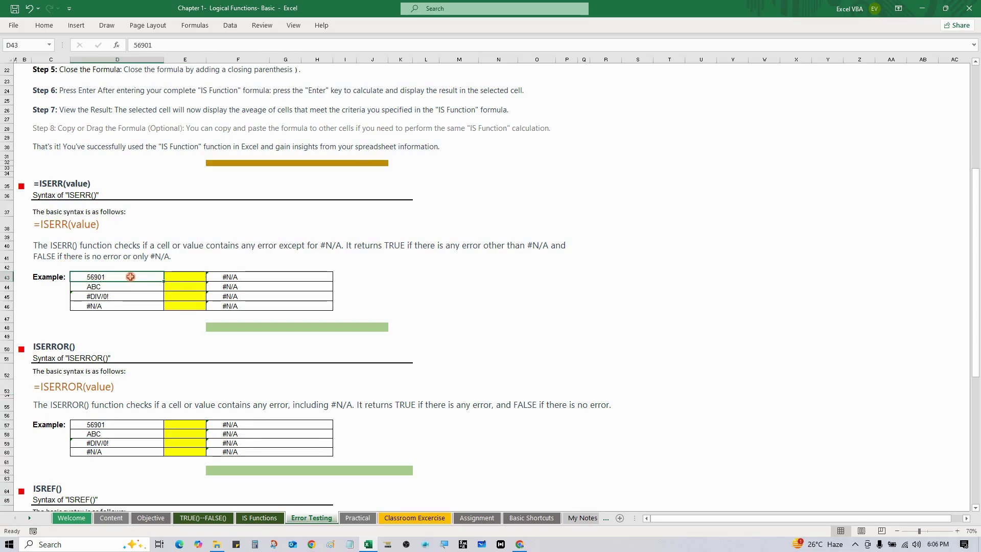
{"action": "left_click", "coordinate": [130, 287]}
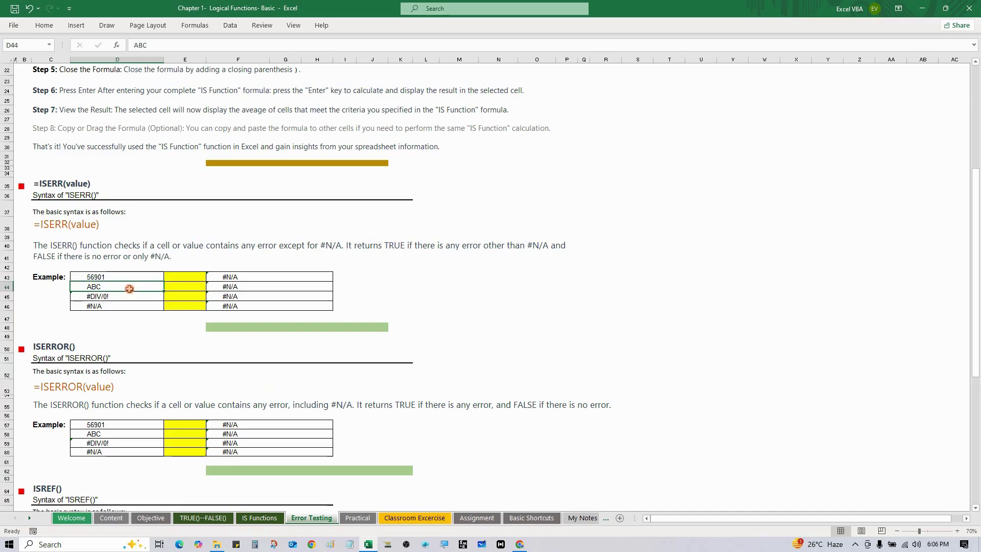
{"action": "left_click", "coordinate": [129, 298]}
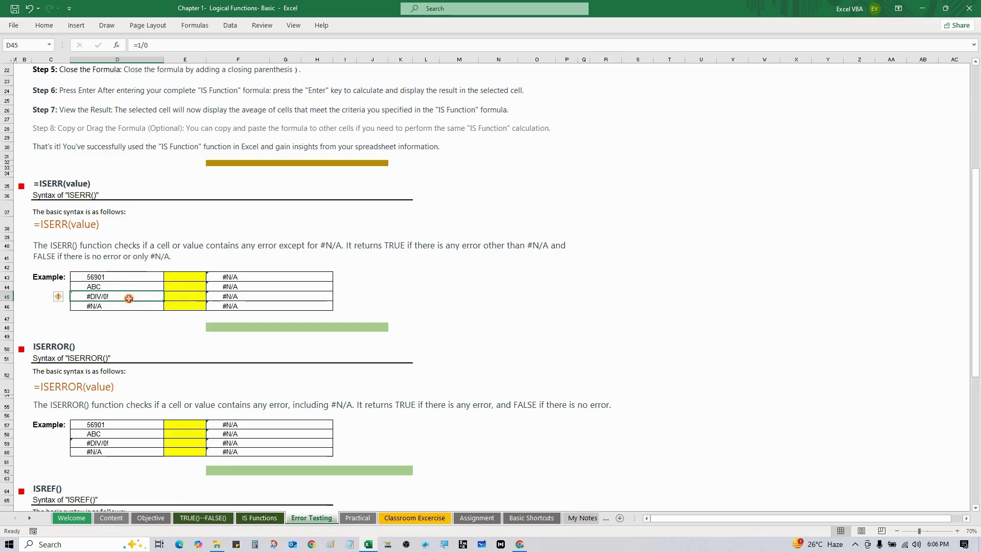
{"action": "left_click", "coordinate": [126, 304]}
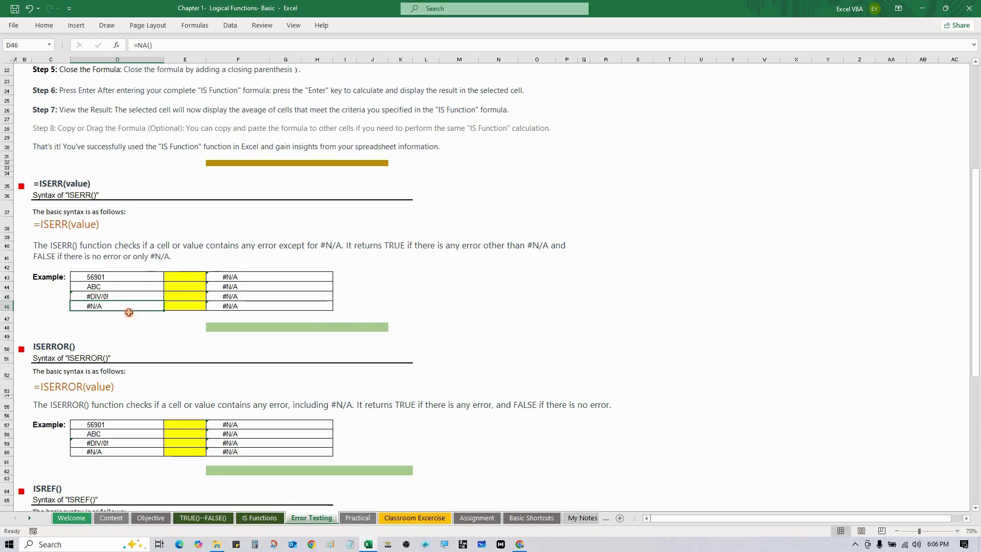
{"action": "left_click", "coordinate": [180, 296]}
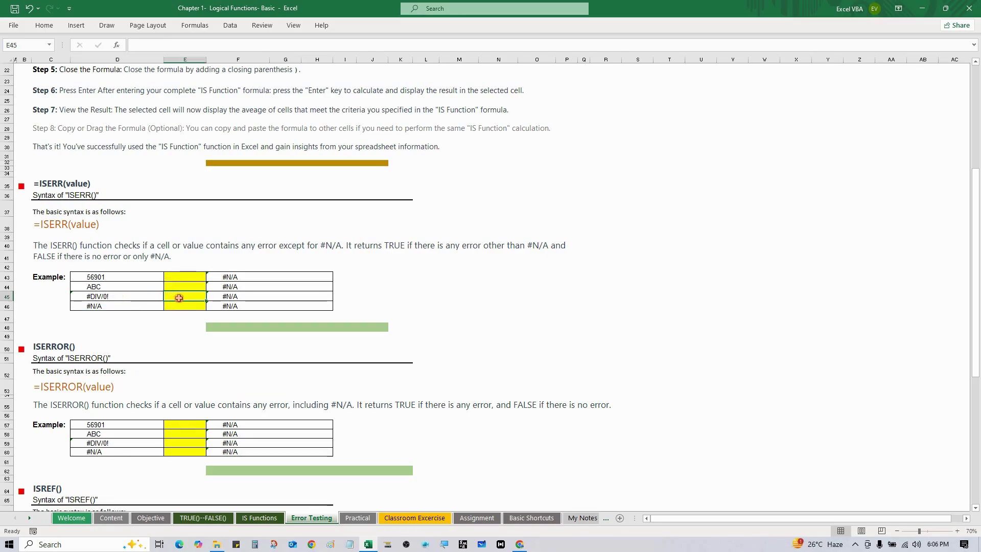
Fill the ISERR example's result cells E43:E46 with =ISERR(D43), keeping the reference relative to each row
{"action": "left_click_drag", "start_coordinate": [183, 279], "coordinate": [184, 305]}
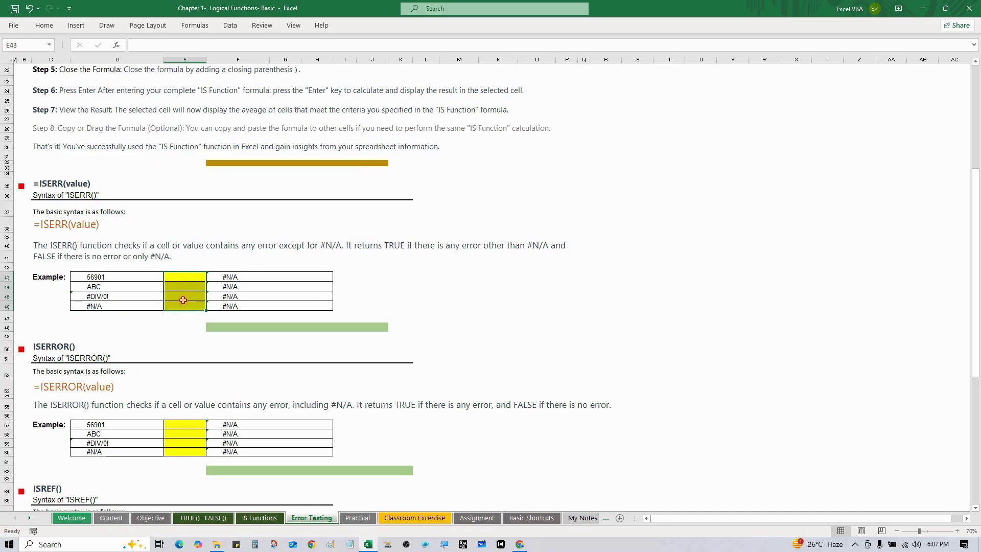
{"action": "key", "text": "BackSpace"}
{"action": "type", "text": "=SU"}
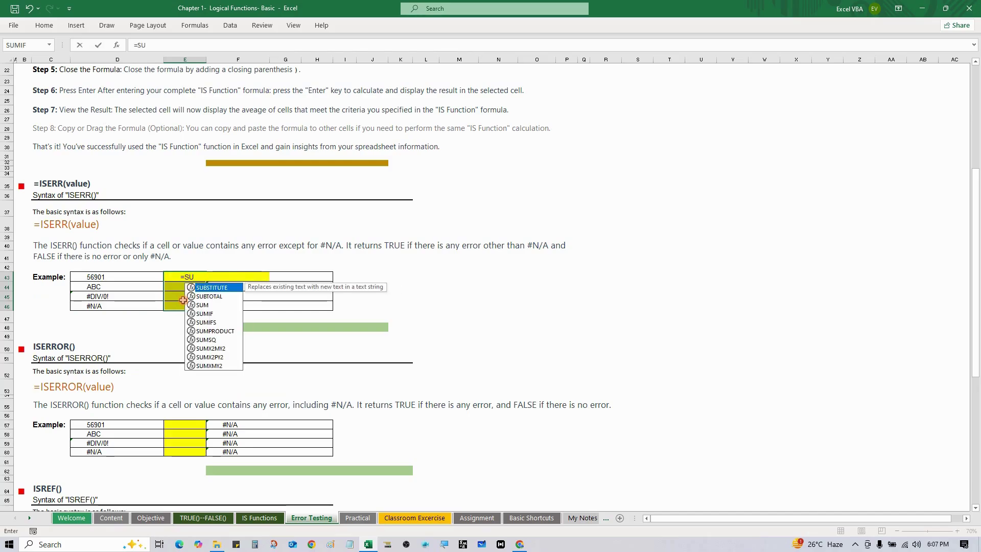
{"action": "key", "text": "BackSpace"}
{"action": "key", "text": "BackSpace"}
{"action": "type", "text": "ISERR("}
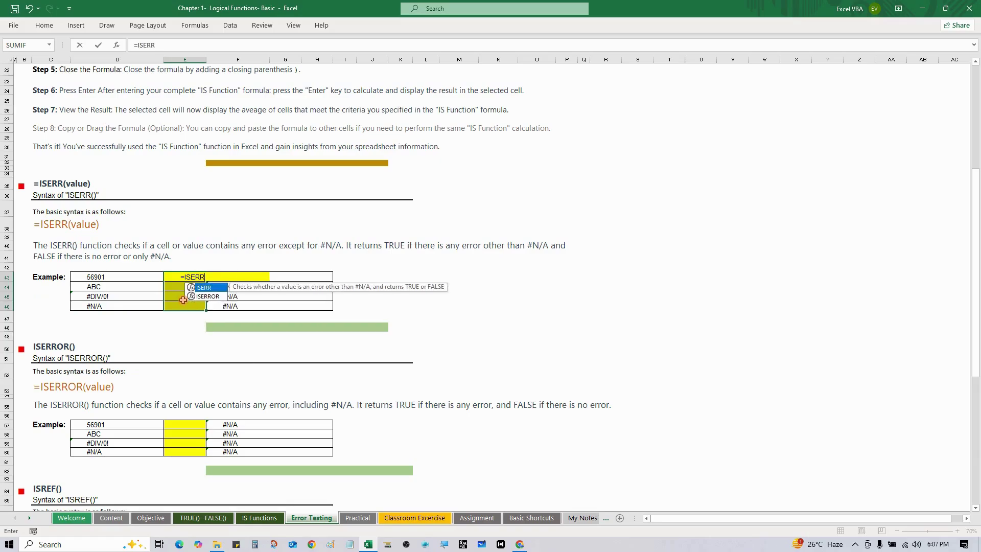
{"action": "key", "text": "Left"}
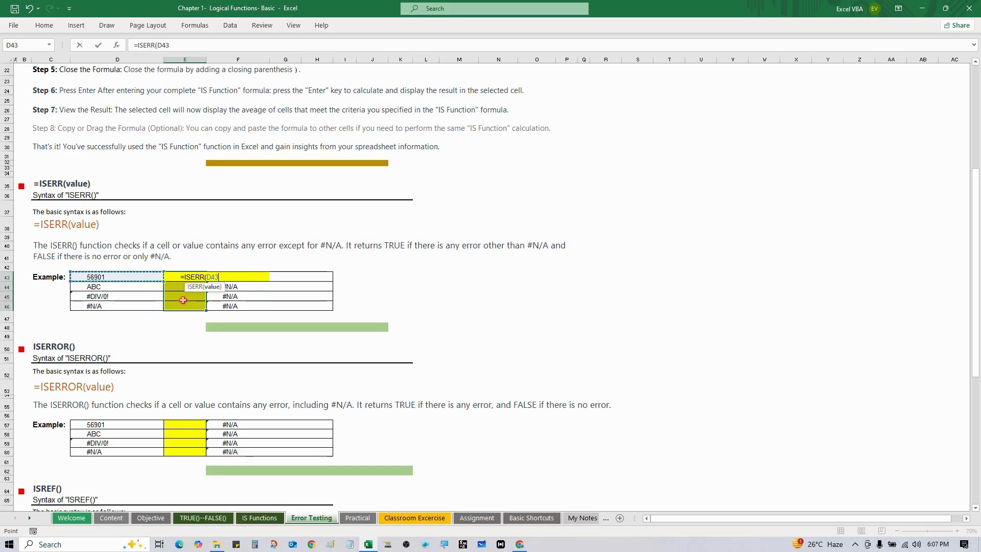
{"action": "type", "text": ")"}
{"action": "key", "text": "ctrl+Return"}
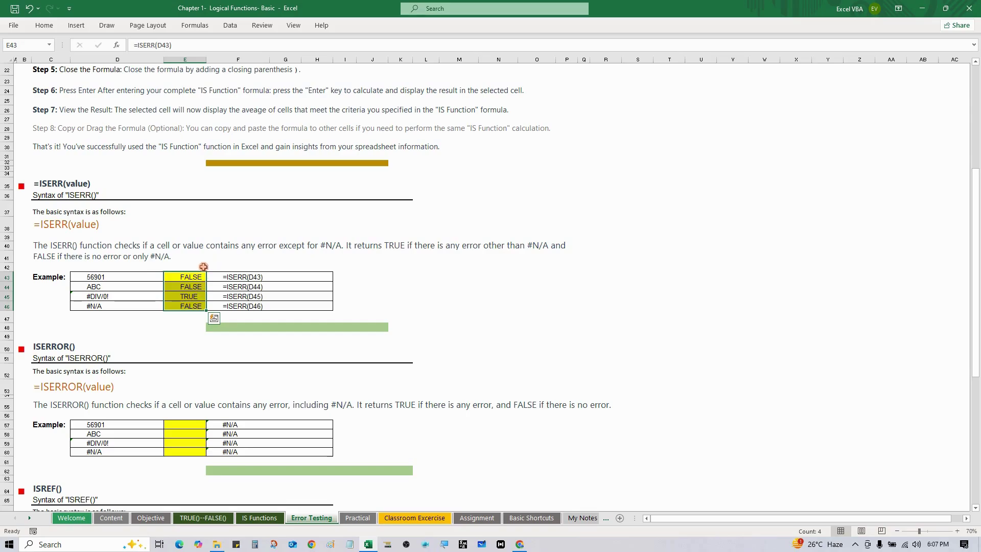
{"action": "left_click", "coordinate": [229, 285]}
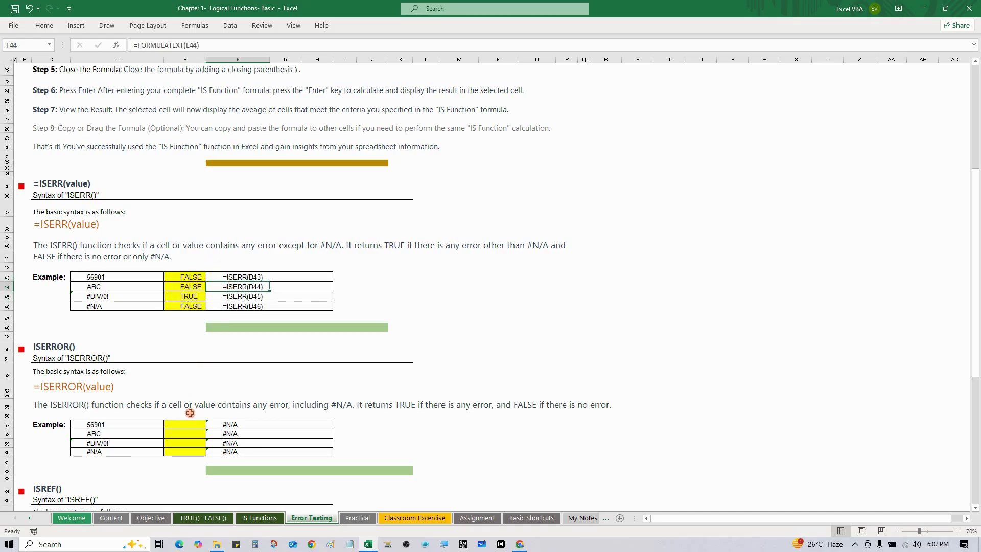
Fill the ISERROR example's result cells E57:E60 with =ISERROR(D57), relative to each row, and check the results
{"action": "scroll", "coordinate": [189, 400], "scroll_direction": "down", "scroll_amount": 1}
{"action": "scroll", "coordinate": [188, 400], "scroll_direction": "down", "scroll_amount": 1}
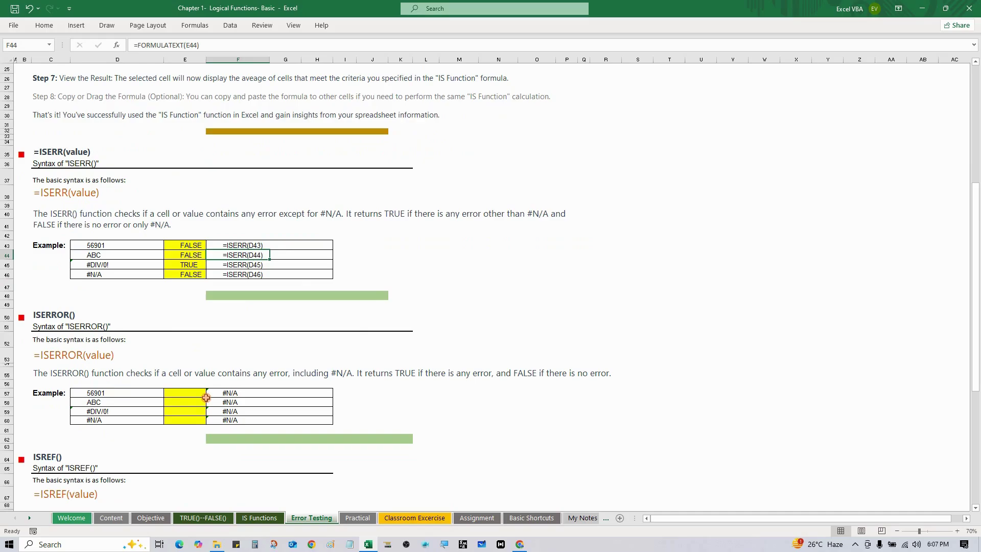
{"action": "left_click_drag", "start_coordinate": [195, 394], "coordinate": [187, 420]}
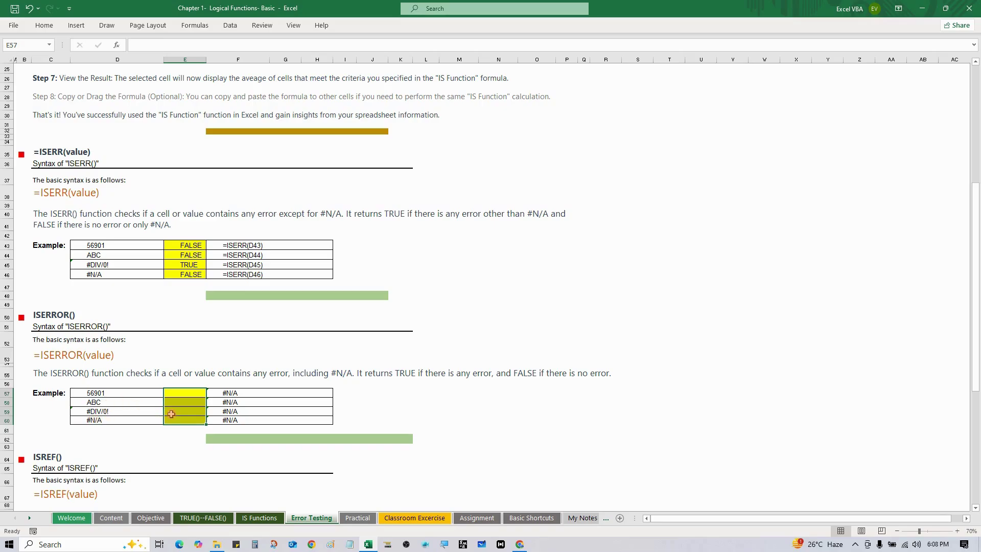
{"action": "type", "text": "=ISE"}
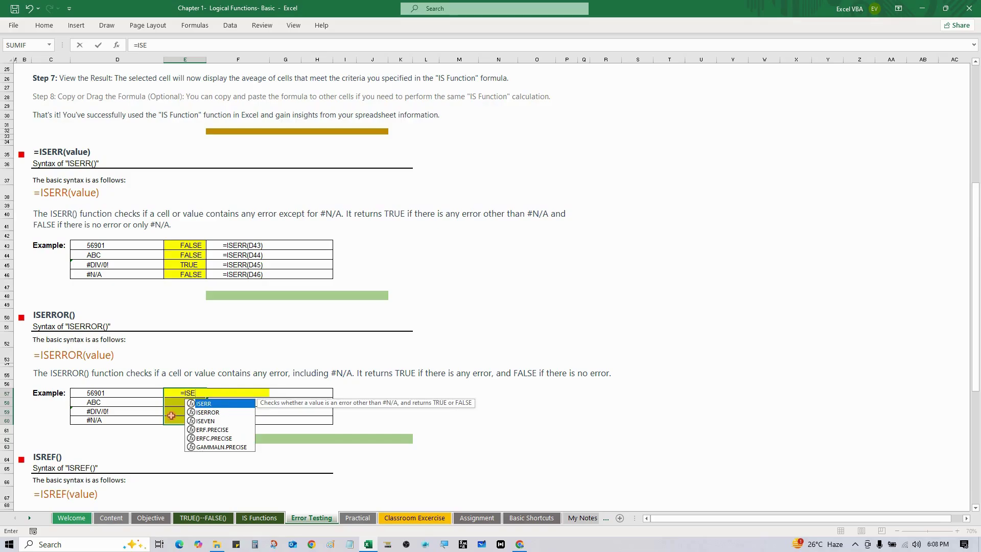
{"action": "key", "text": "Down"}
{"action": "key", "text": "Tab"}
{"action": "key", "text": "Left"}
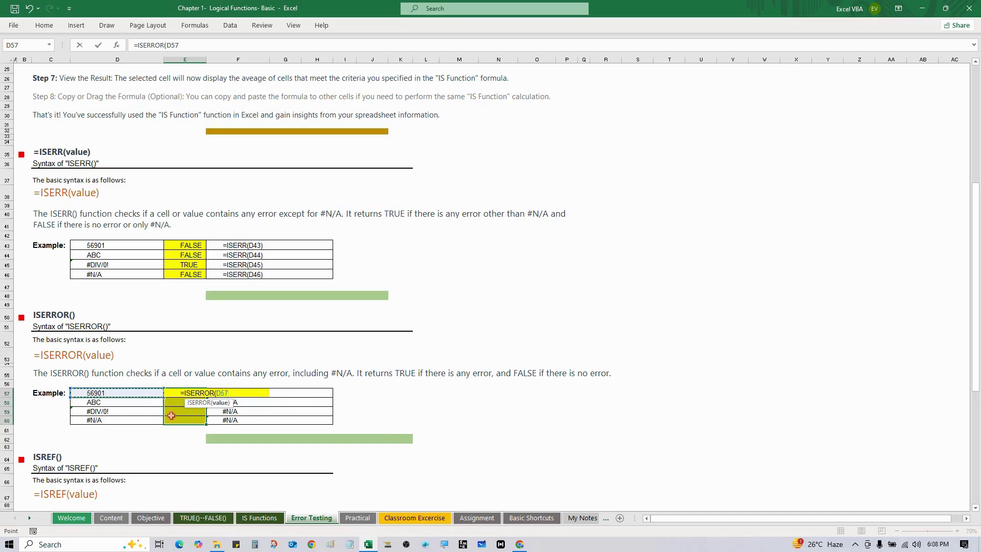
{"action": "key", "text": "ctrl+Return"}
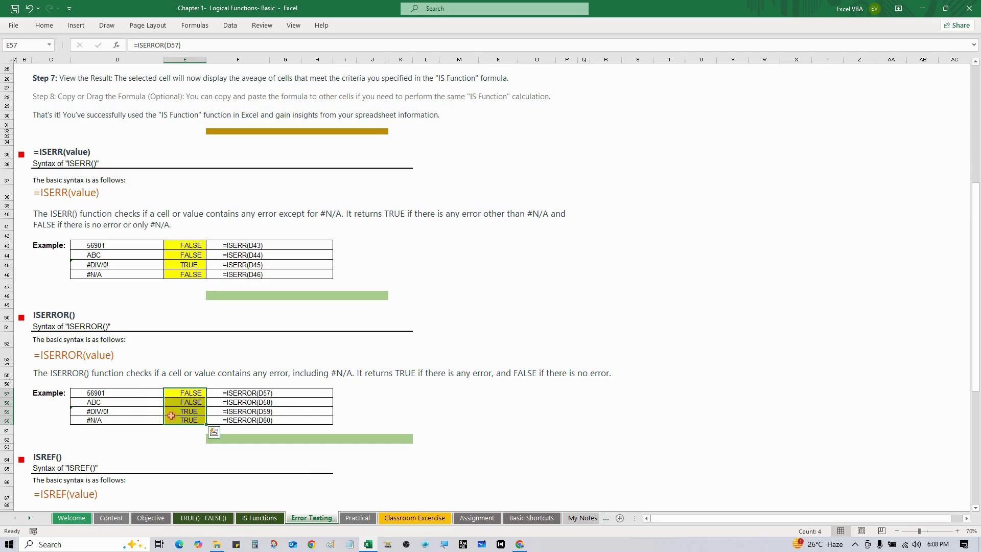
{"action": "left_click", "coordinate": [170, 408]}
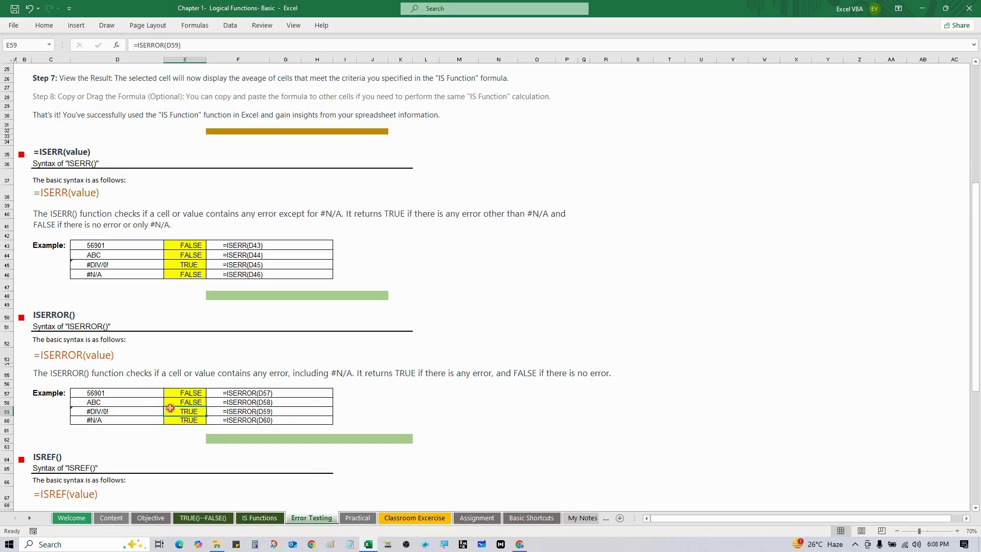
{"action": "left_click_drag", "start_coordinate": [113, 395], "coordinate": [182, 420]}
{"action": "left_click", "coordinate": [199, 395]}
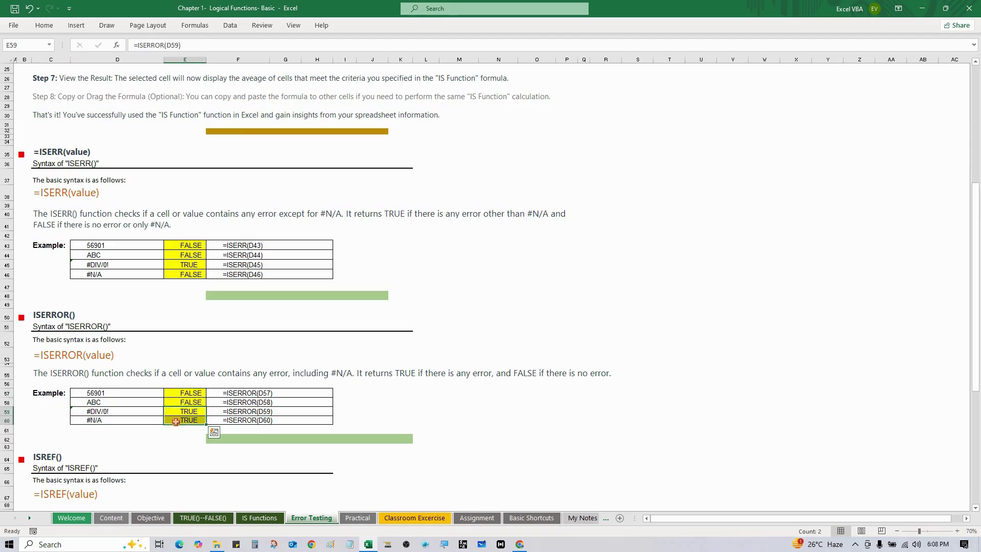
Enter =ISREF(J72) in E72 of the ISREF example and copy the formula down to E73
{"action": "left_click", "coordinate": [482, 416]}
{"action": "scroll", "coordinate": [482, 414], "scroll_direction": "down", "scroll_amount": 1}
{"action": "scroll", "coordinate": [482, 414], "scroll_direction": "down", "scroll_amount": 7}
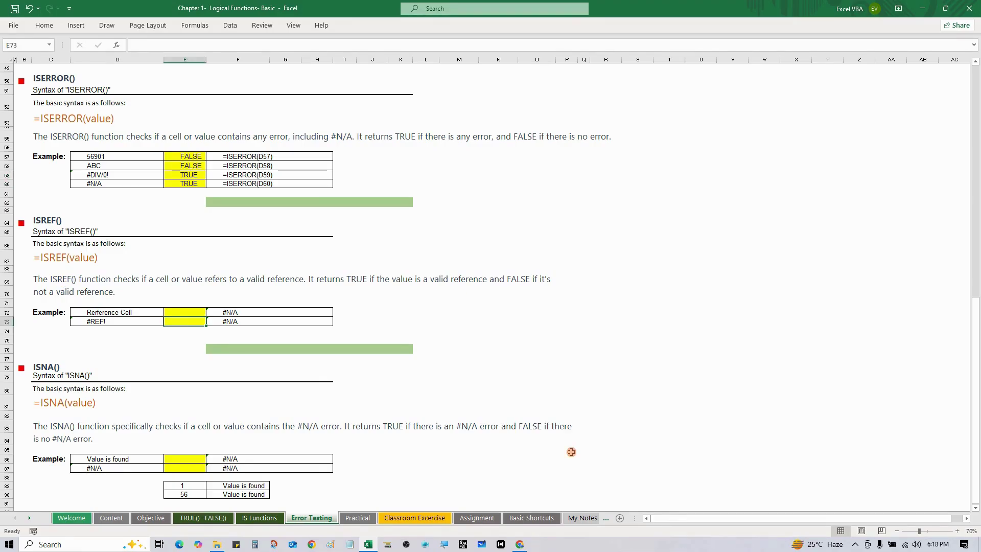
{"action": "left_click", "coordinate": [195, 312]}
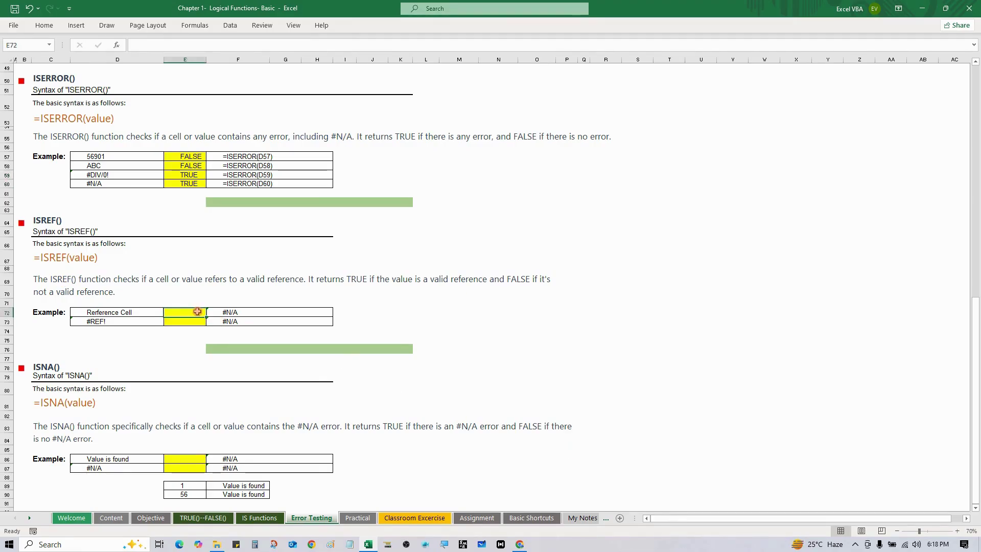
{"action": "type", "text": "="}
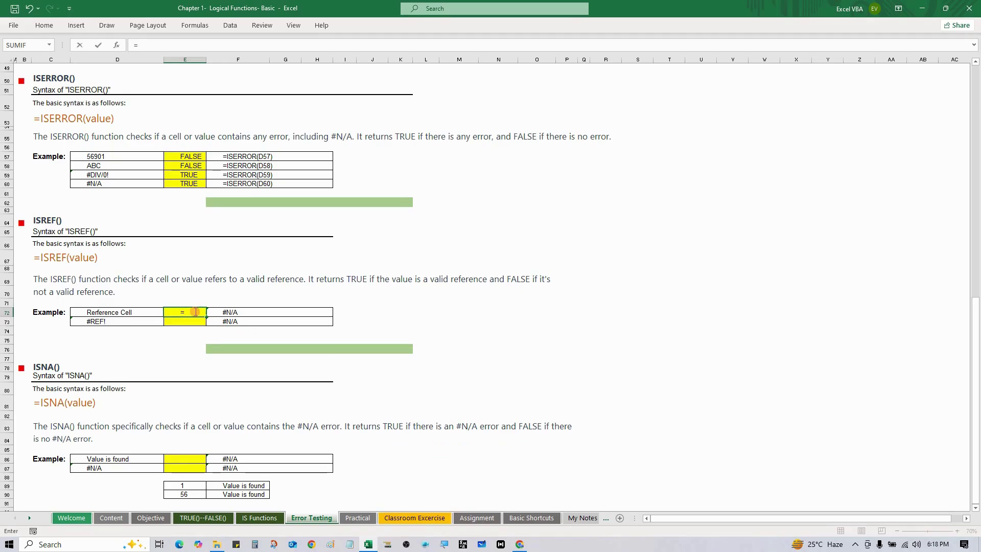
{"action": "type", "text": "IR"}
{"action": "key", "text": "BackSpace"}
{"action": "type", "text": "S"}
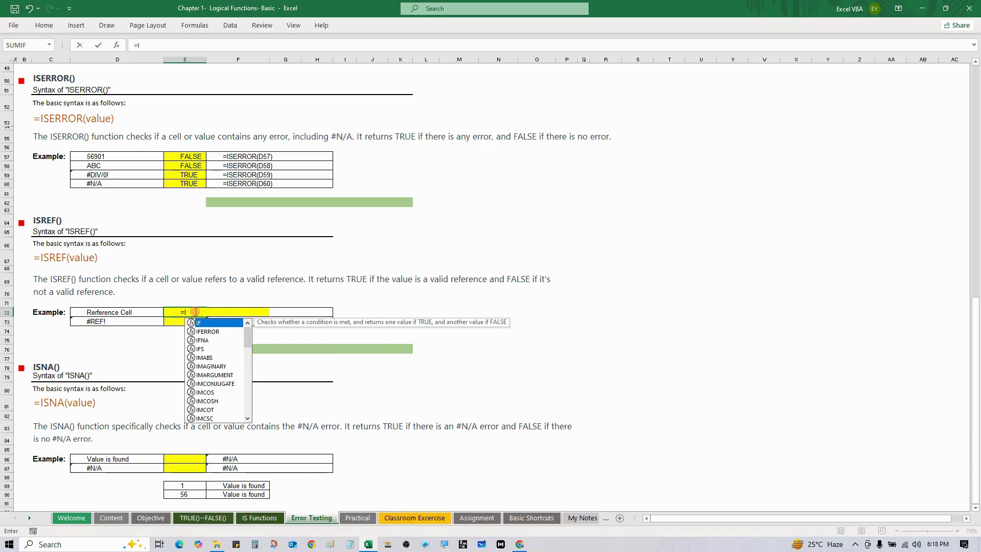
{"action": "key", "text": "Down"}
{"action": "key", "text": "Down"}
{"action": "key", "text": "Down"}
{"action": "key", "text": "Down"}
{"action": "key", "text": "Down"}
{"action": "key", "text": "Down"}
{"action": "key", "text": "Down"}
{"action": "key", "text": "Down"}
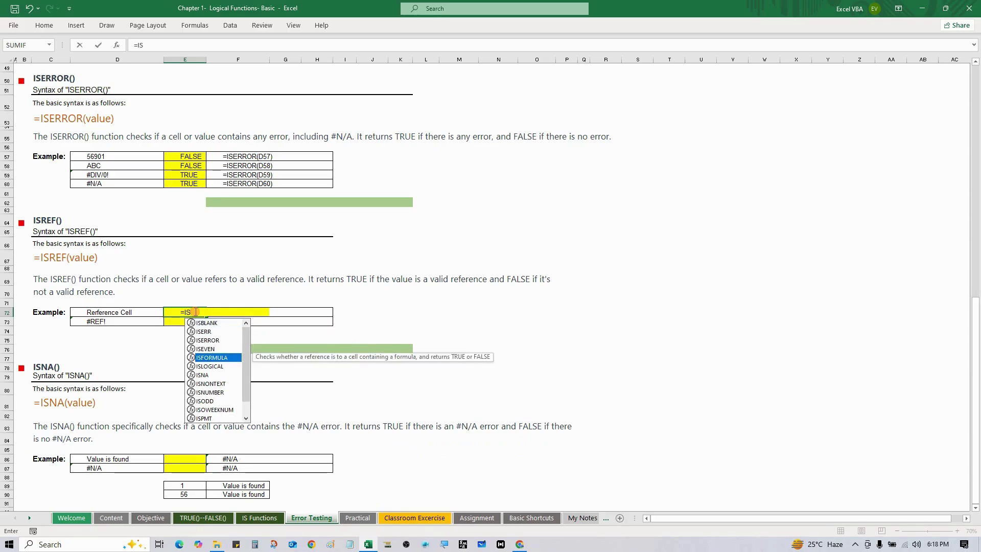
{"action": "key", "text": "Down"}
{"action": "key", "text": "Down"}
{"action": "key", "text": "Down"}
{"action": "key", "text": "Down"}
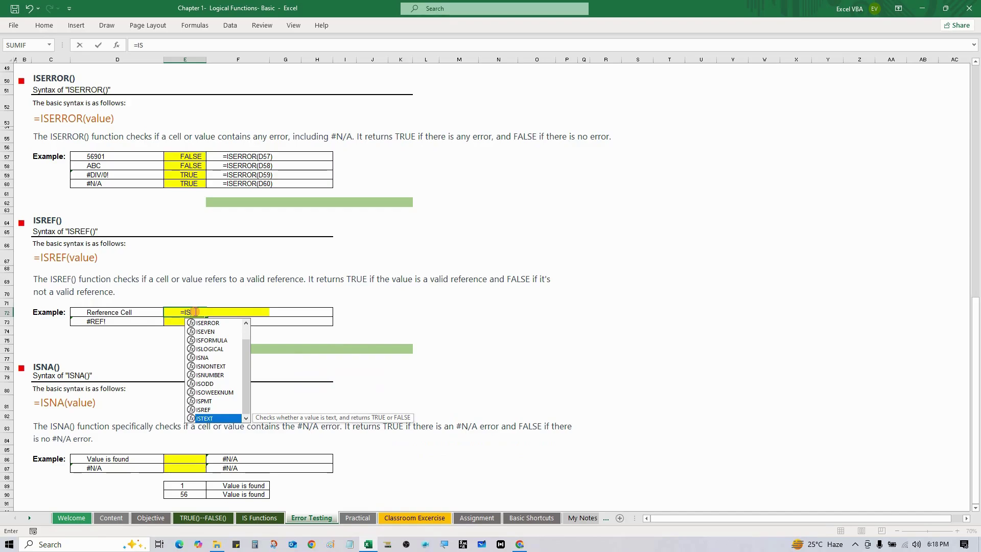
{"action": "key", "text": "Tab"}
{"action": "key", "text": "Right"}
{"action": "key", "text": "Right"}
{"action": "key", "text": "Right"}
{"action": "key", "text": "Right"}
{"action": "key", "text": "Right"}
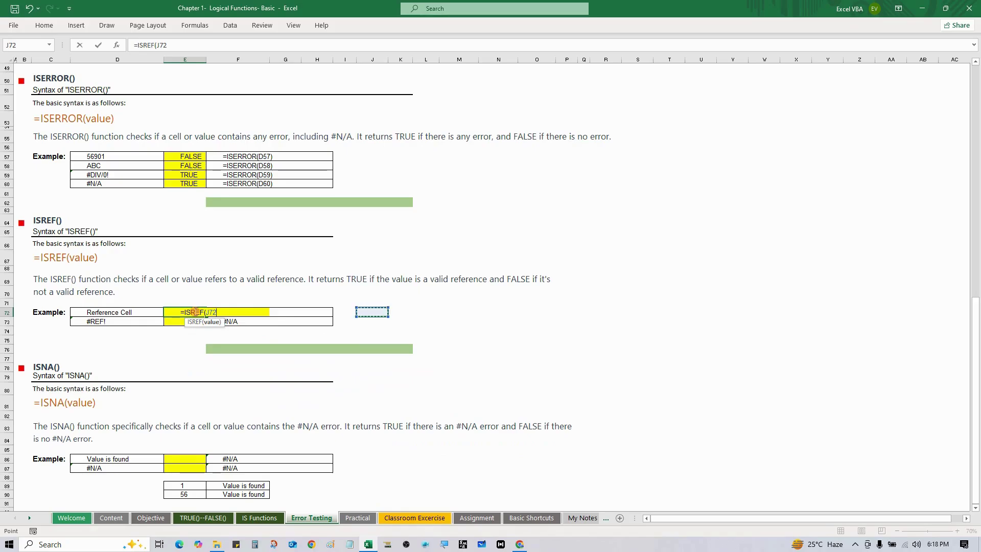
{"action": "key", "text": "Return"}
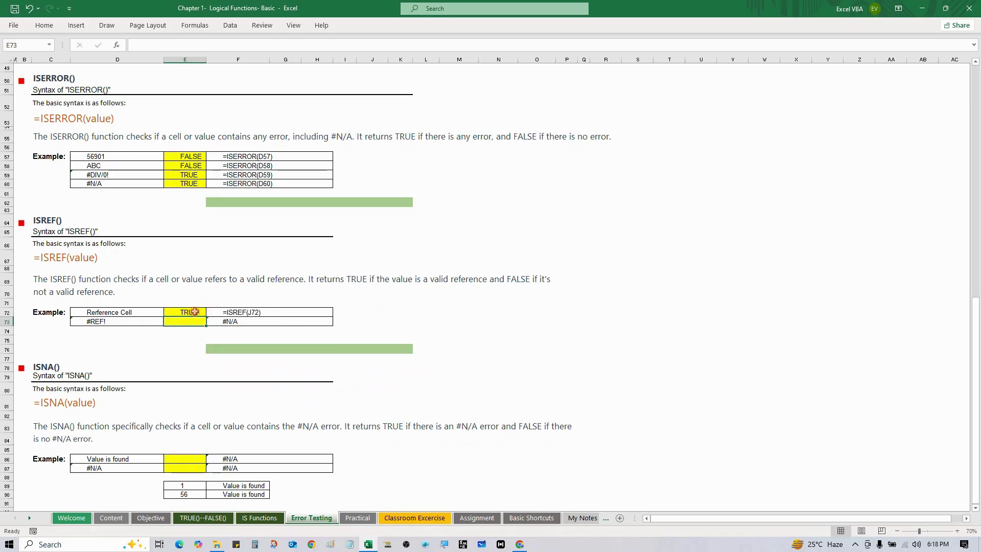
{"action": "key", "text": "ctrl+d"}
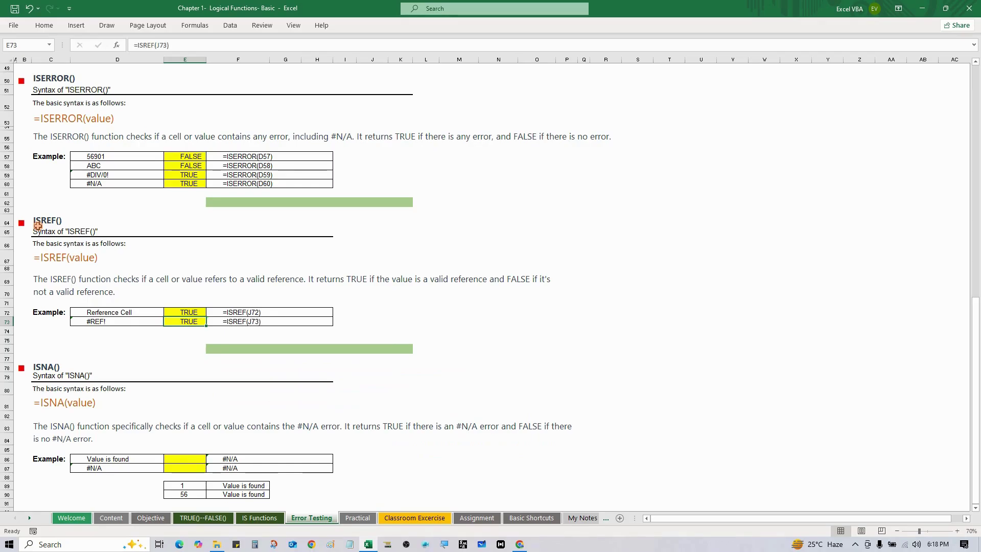
Shade the referenced cells J72:J73 beside the ISREF example with a light green fill
{"action": "key", "text": "Right"}
{"action": "key", "text": "Right"}
{"action": "key", "text": "Right"}
{"action": "key", "text": "Right"}
{"action": "key", "text": "Right"}
{"action": "key", "text": "Right"}
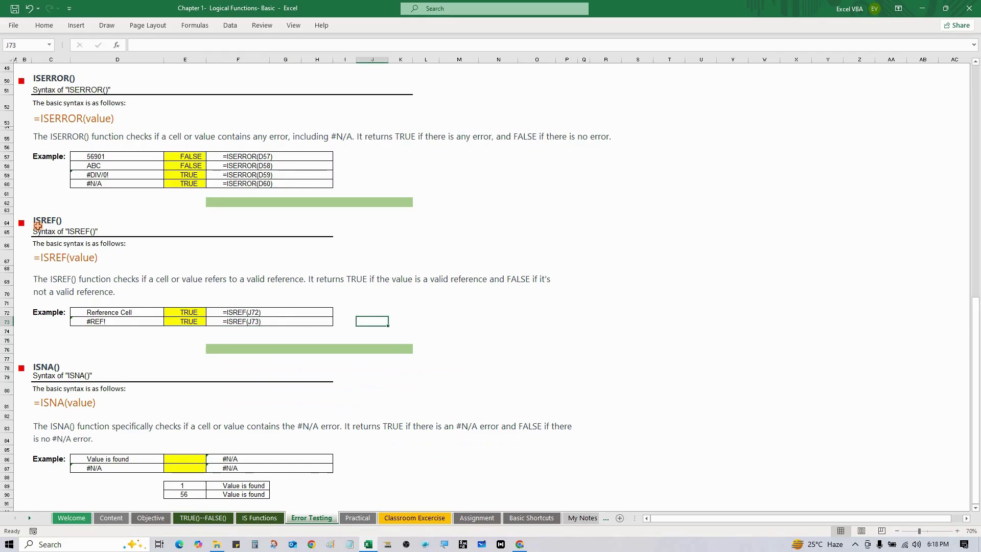
{"action": "key", "text": "Left"}
{"action": "key", "text": "shift+Up"}
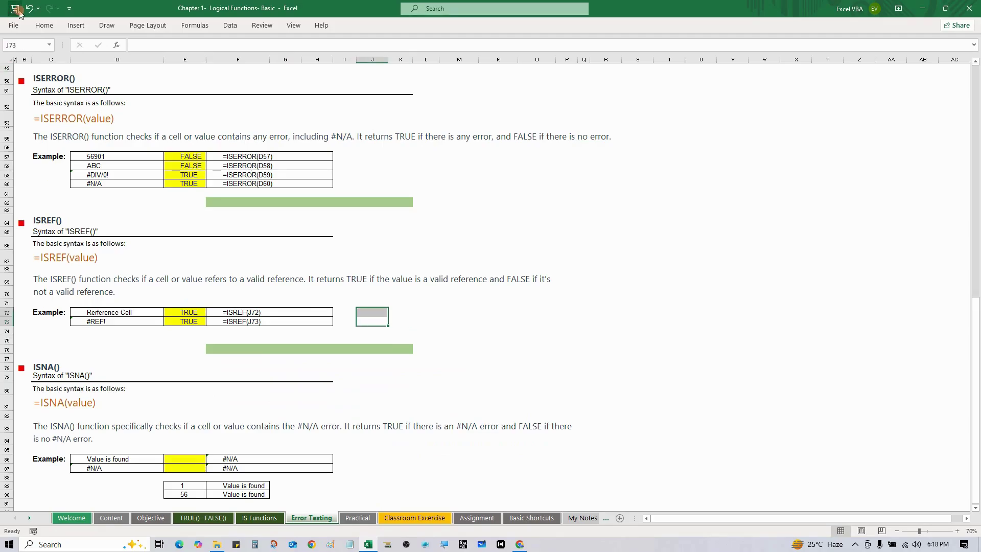
{"action": "left_click", "coordinate": [43, 25]}
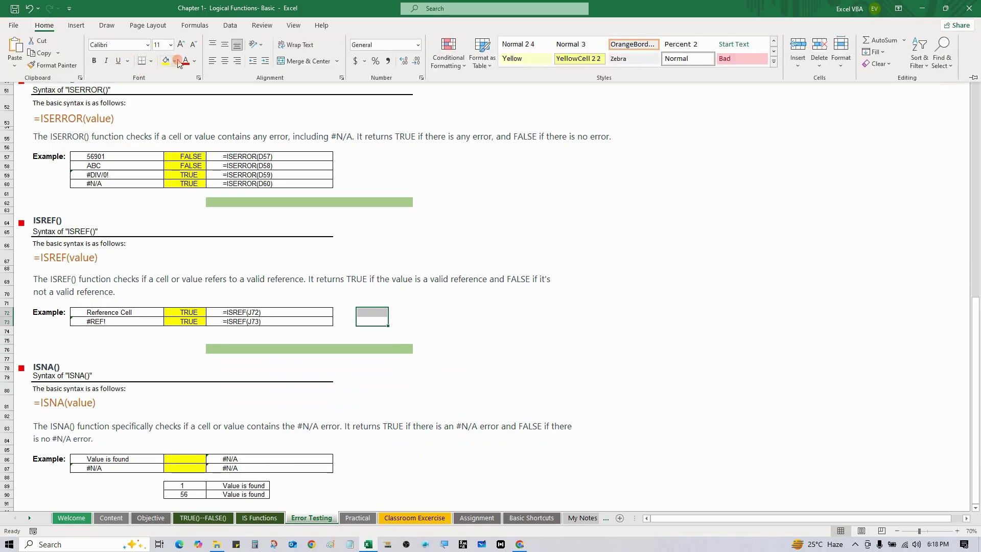
{"action": "left_click", "coordinate": [179, 62]}
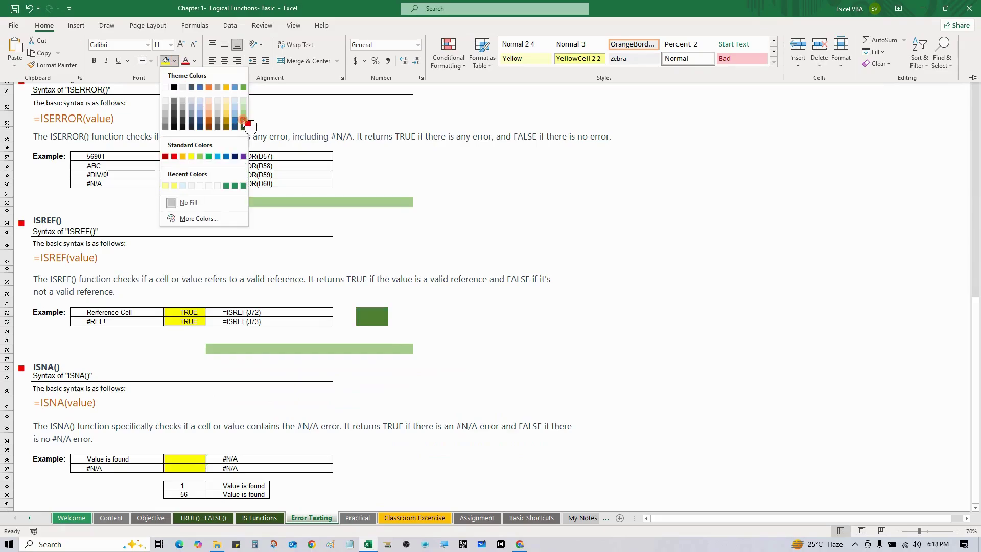
{"action": "left_click", "coordinate": [243, 113]}
Apply all borders to the green cells J72:J73
{"action": "left_click", "coordinate": [372, 322]}
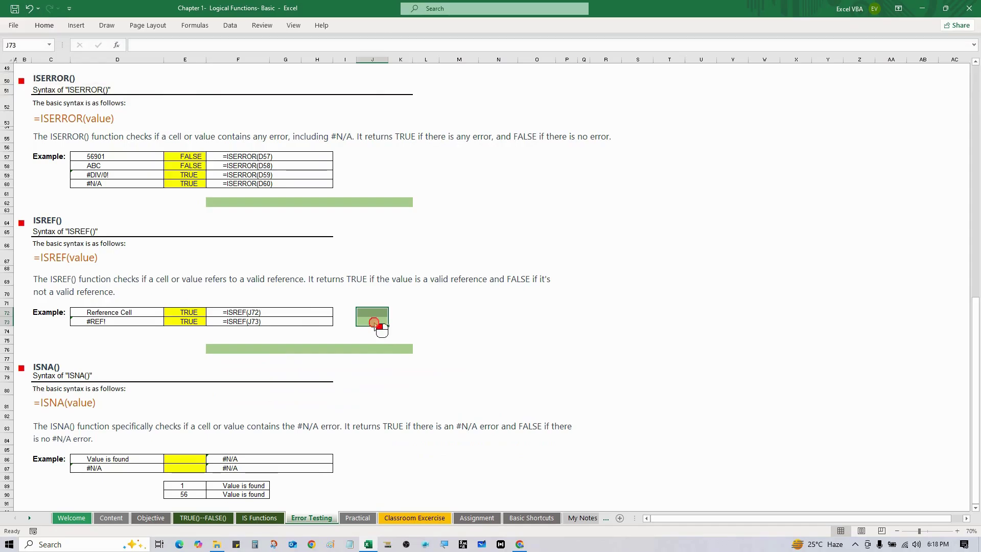
{"action": "left_click_drag", "start_coordinate": [368, 318], "coordinate": [367, 315]}
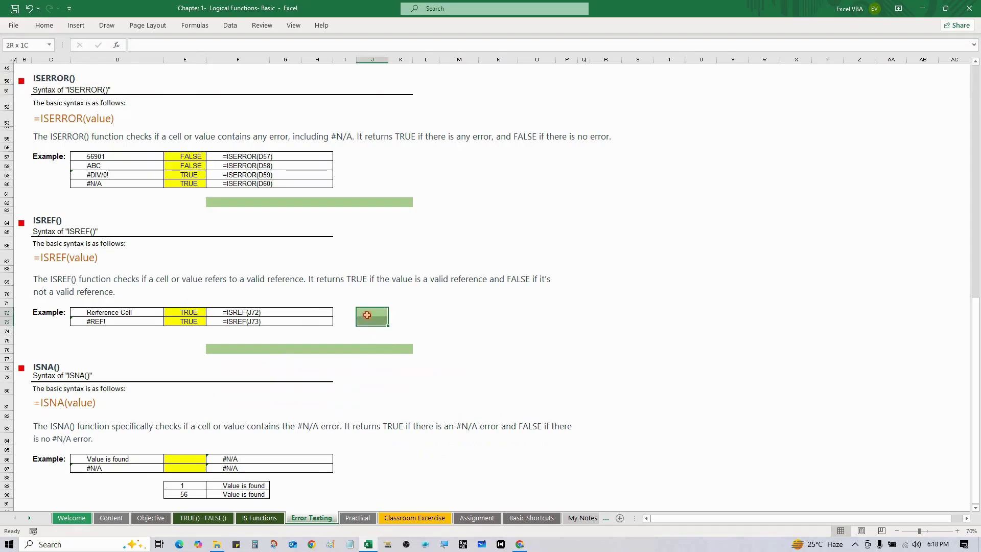
{"action": "key", "text": "alt+h"}
{"action": "key", "text": "b"}
{"action": "key", "text": "a"}
Delete cell J72, shifting cells left, and check the ISREF formulas in E72 and E73
{"action": "key", "text": "Up"}
{"action": "key", "text": "Down"}
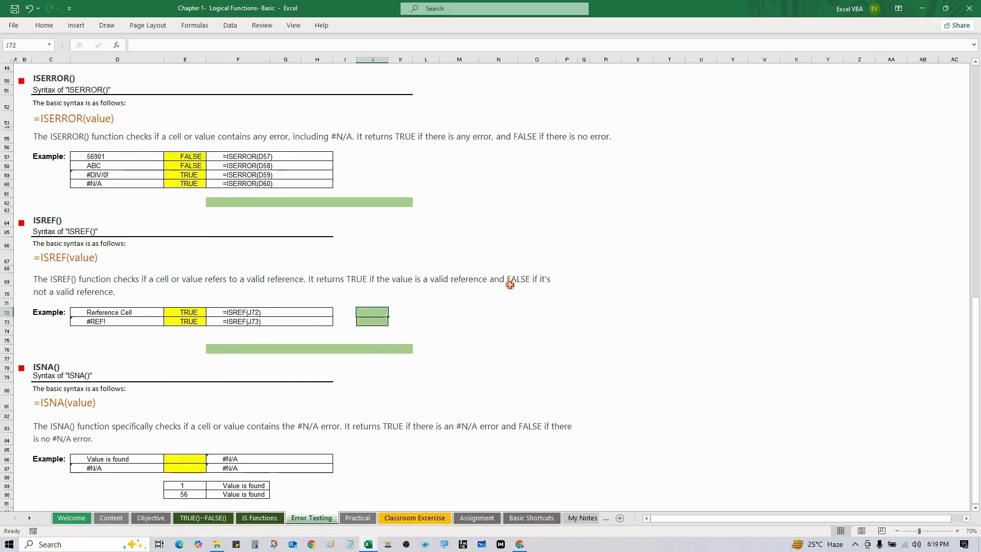
{"action": "key", "text": "ctrl+minus"}
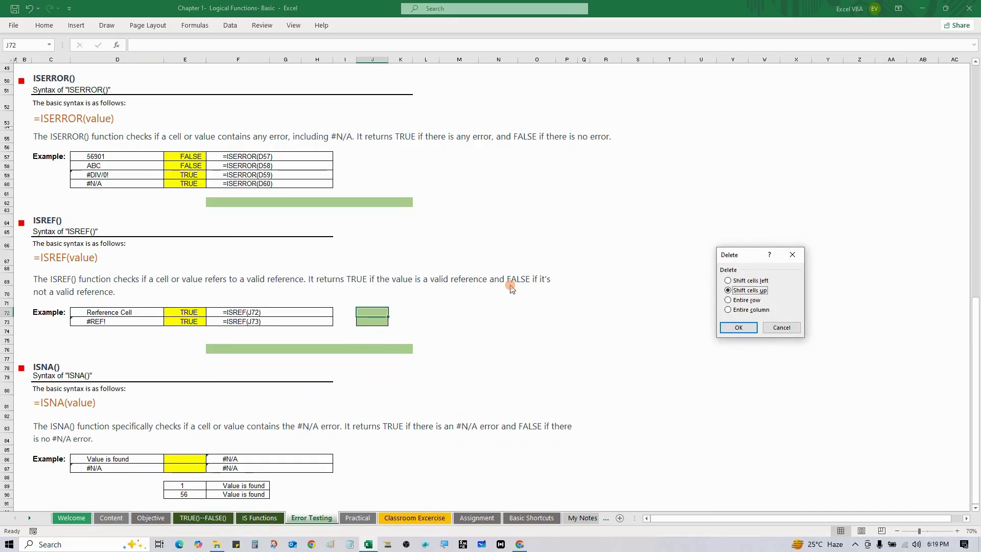
{"action": "key", "text": "Up"}
{"action": "key", "text": "Return"}
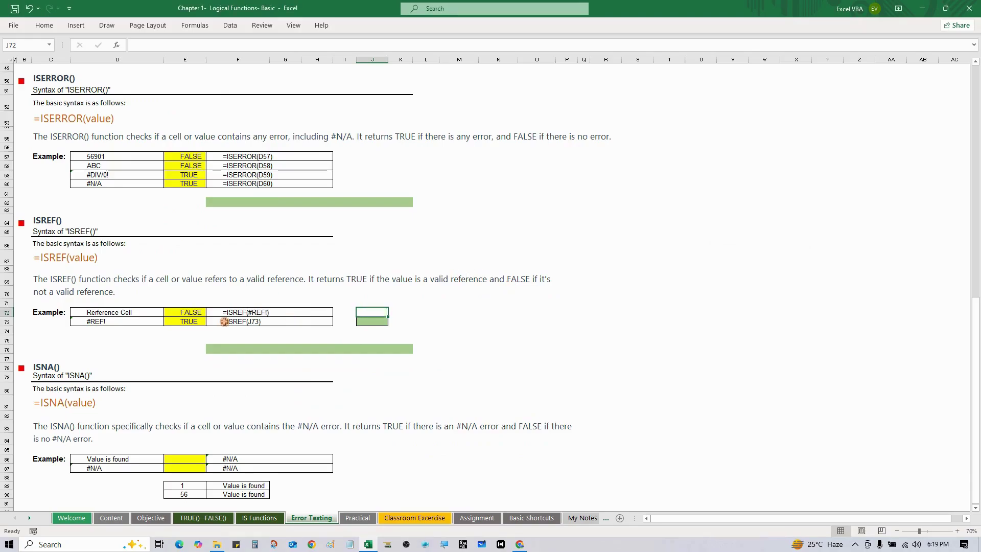
{"action": "left_click", "coordinate": [185, 314]}
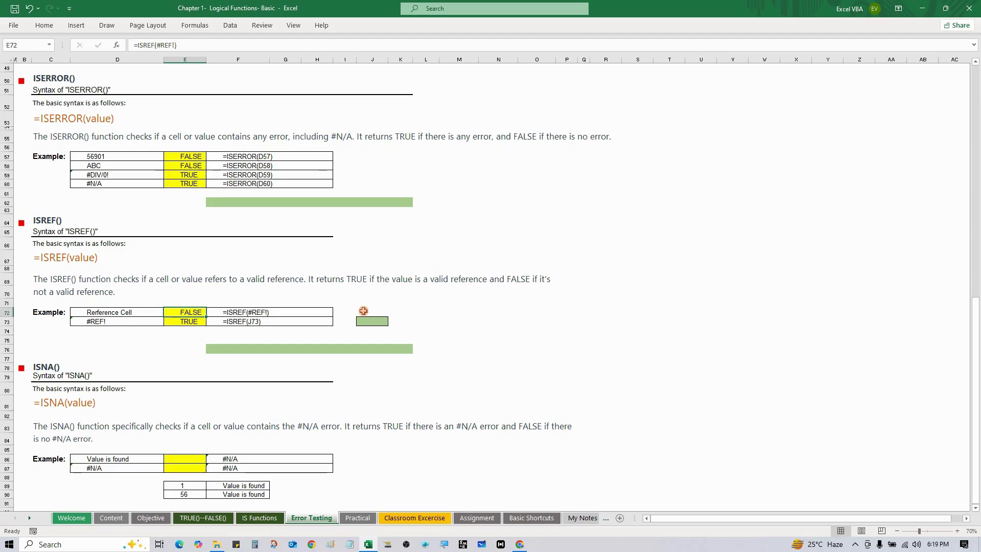
{"action": "left_click", "coordinate": [175, 324]}
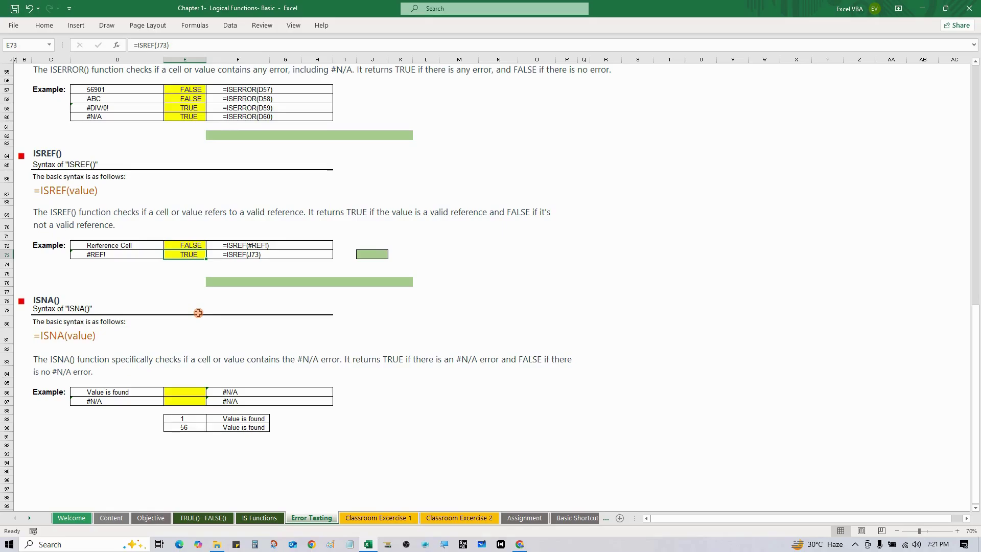
Enter =ISNA(D86) in E86 of the ISNA example and check the lookup formula in D86
{"action": "left_click", "coordinate": [186, 392]}
{"action": "type", "text": "=ISNA("}
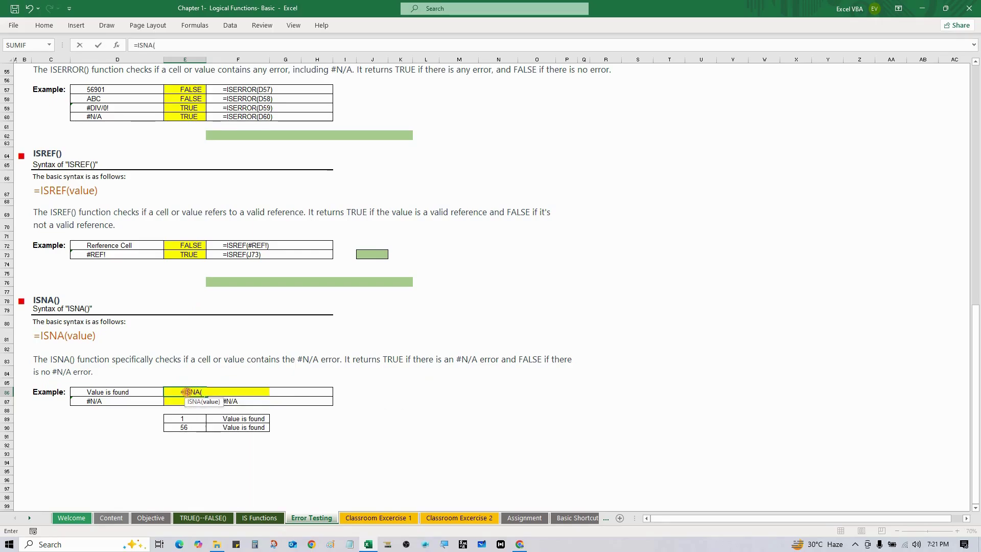
{"action": "key", "text": "Left"}
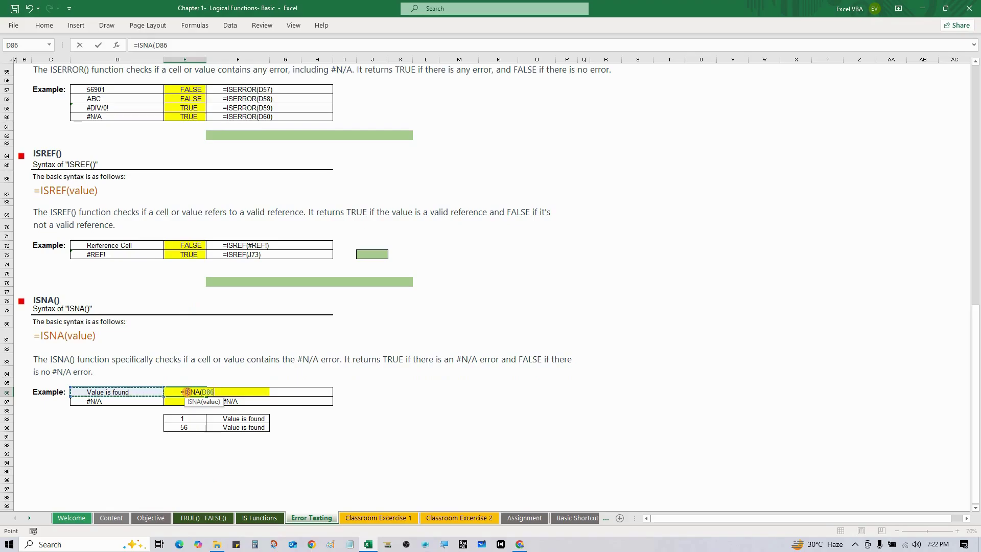
{"action": "key", "text": "Return"}
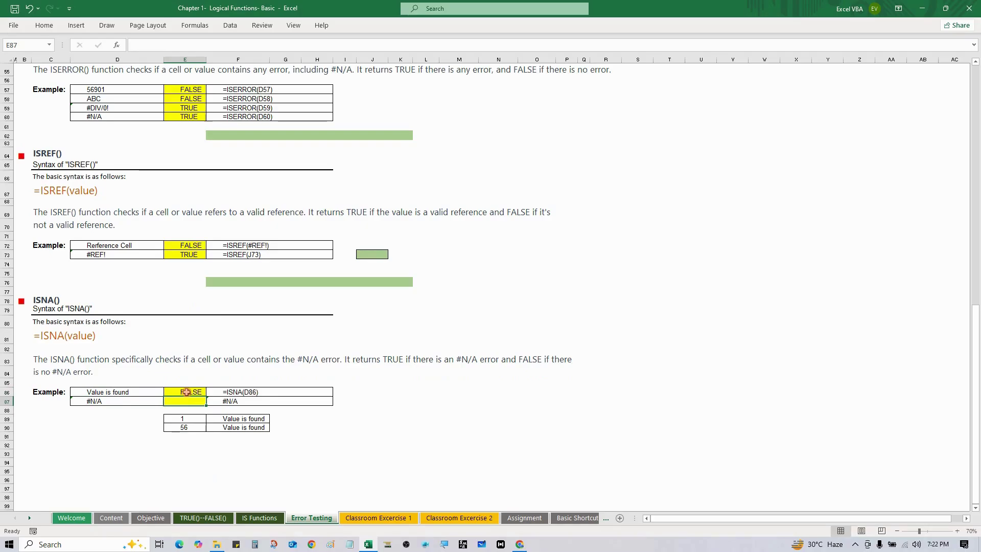
{"action": "left_click", "coordinate": [114, 391]}
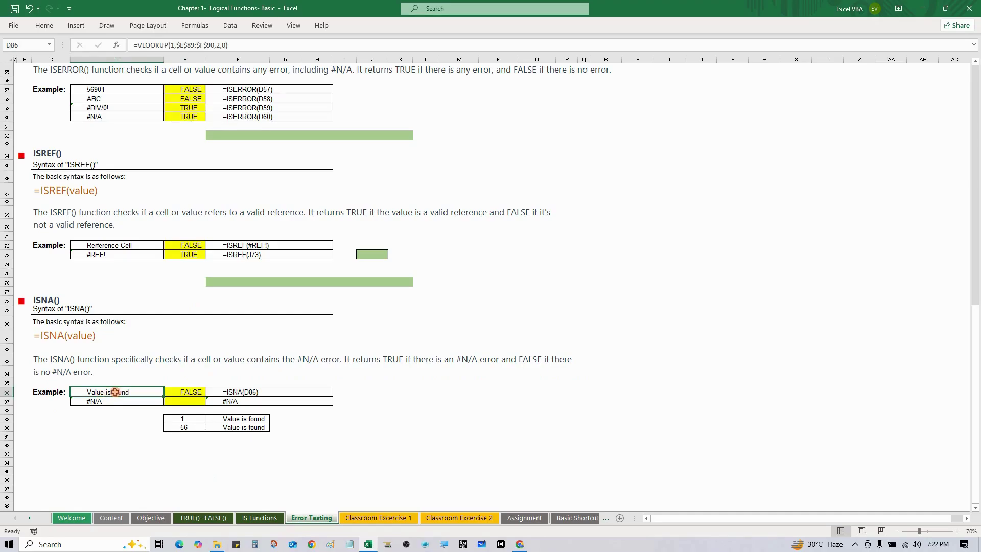
{"action": "left_click", "coordinate": [192, 392]}
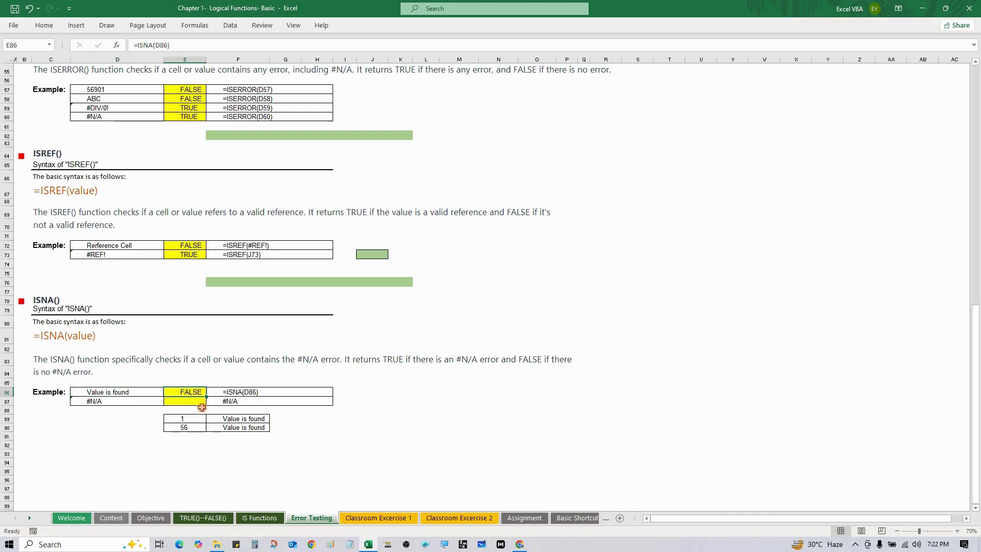
Check the lookup formula in D87 and enter =ISNA(D87) in E87 of the ISNA example
{"action": "left_click", "coordinate": [198, 402]}
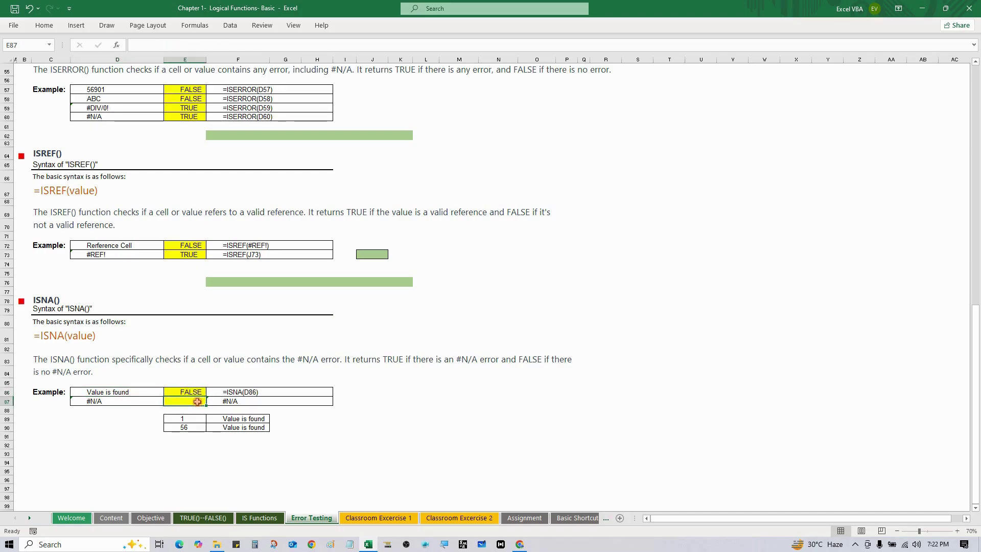
{"action": "key", "text": "Left"}
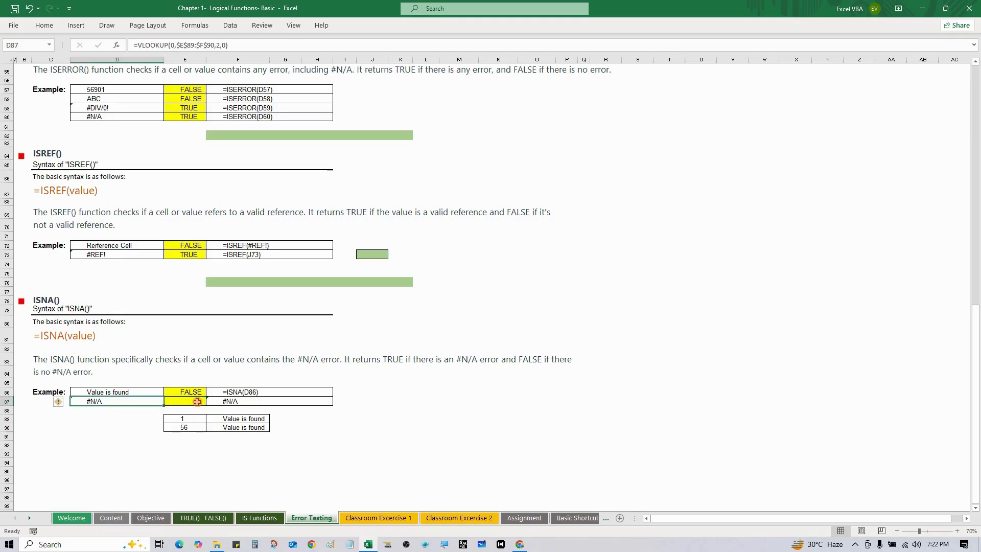
{"action": "left_click", "coordinate": [198, 401]}
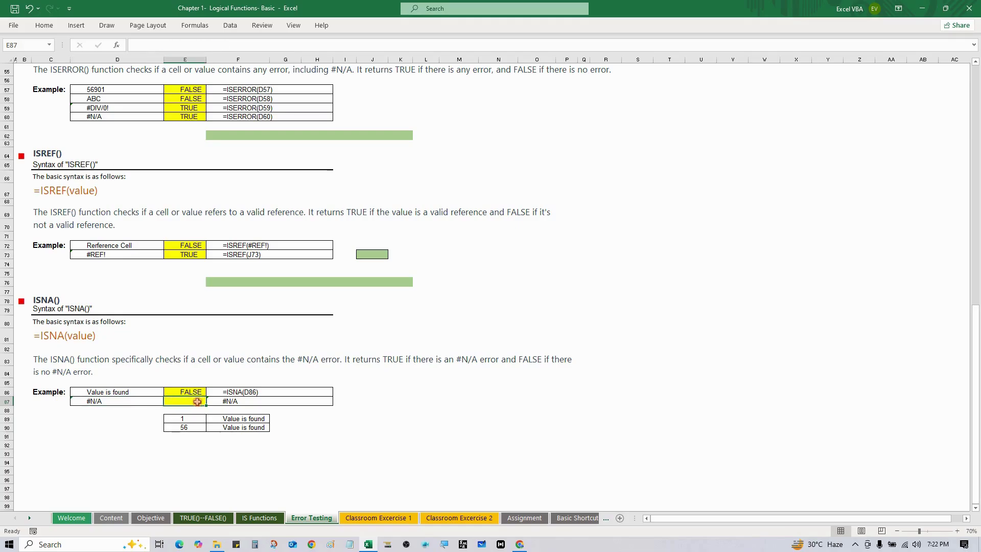
{"action": "type", "text": "=ISN"}
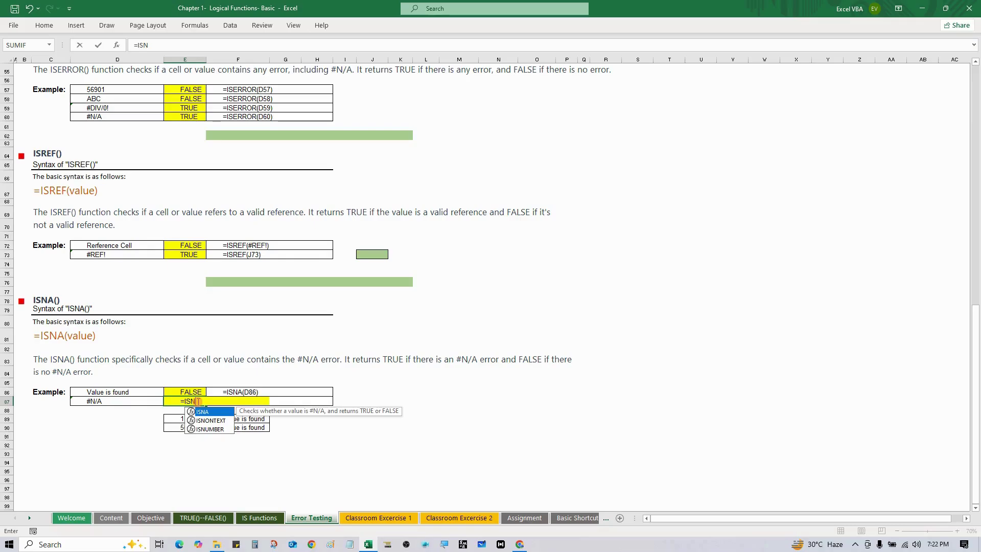
{"action": "key", "text": "Tab"}
{"action": "key", "text": "Left"}
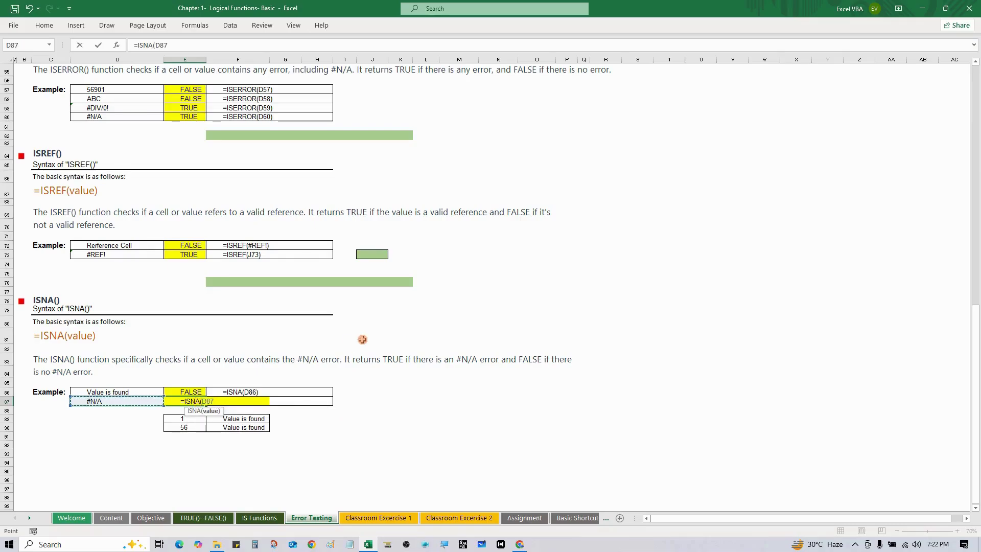
{"action": "key", "text": "Return"}
{"action": "key", "text": "Up"}
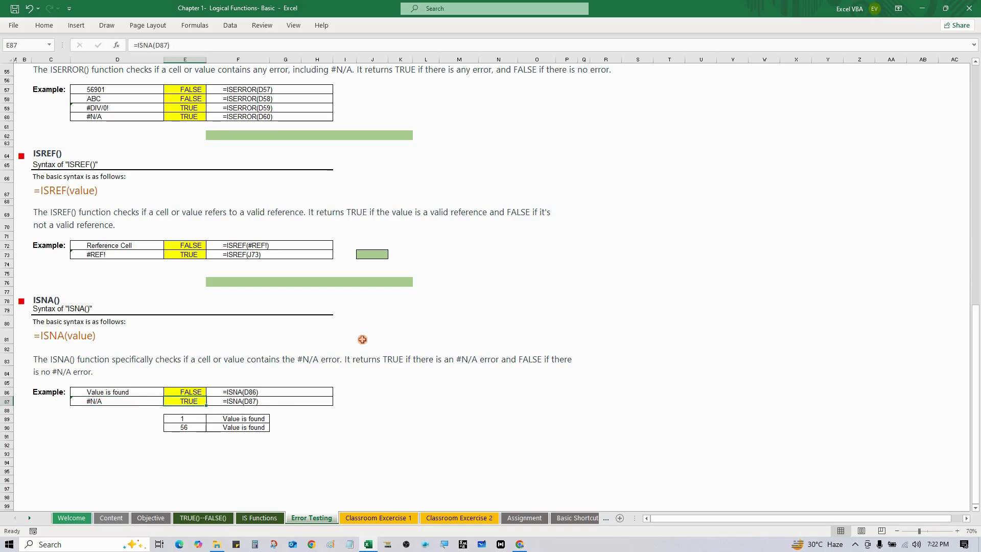